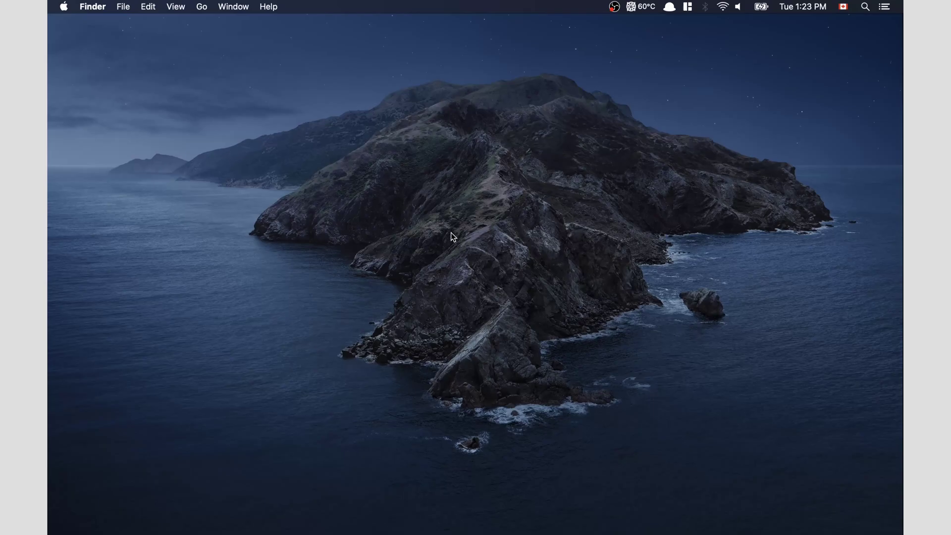
- Check that the built-in display's Night Shift schedule stays Off, then quit Displays preferences
key(alt+space)
text(display)
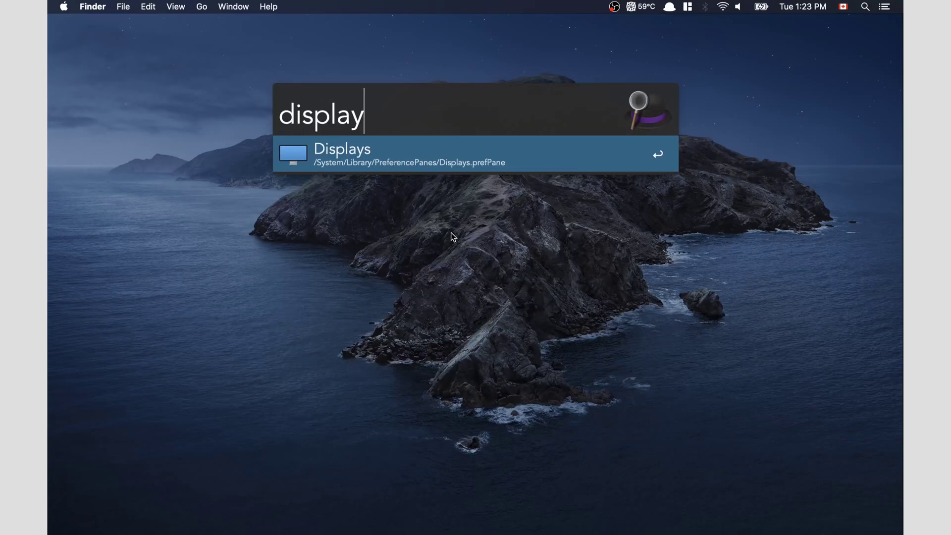
key(Return)
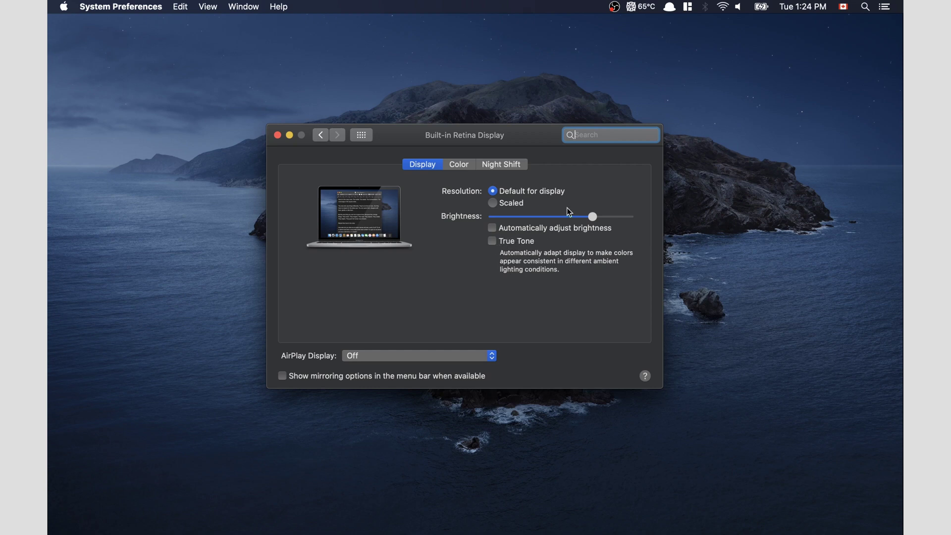
click(510, 163)
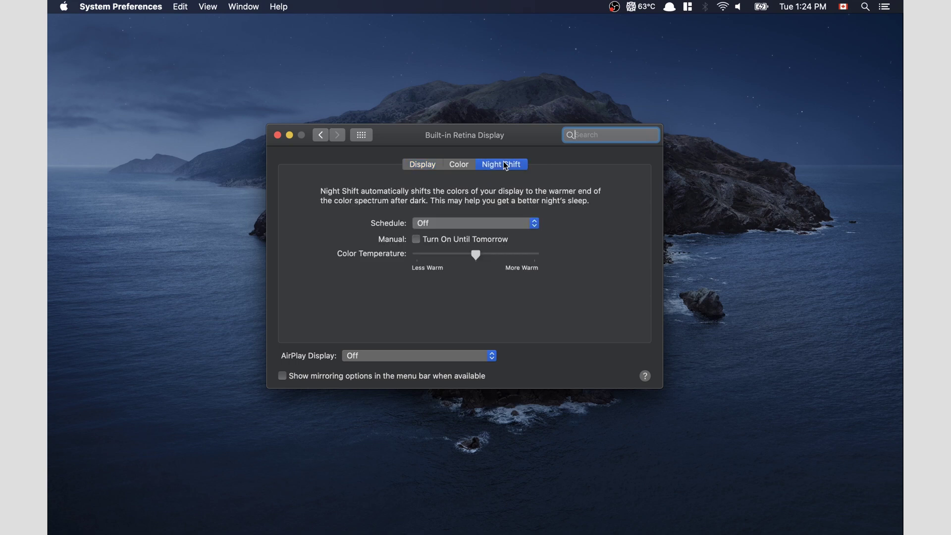
click(435, 227)
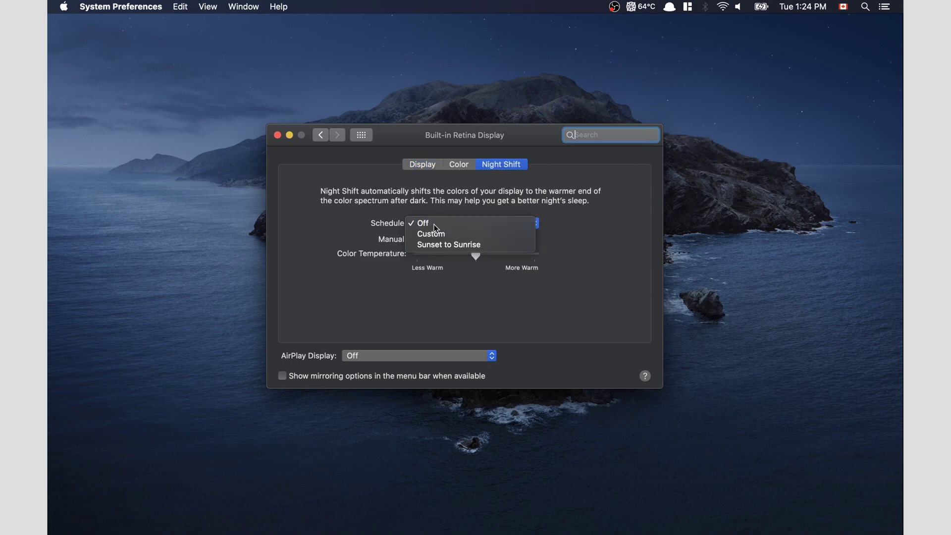
click(436, 228)
click(423, 164)
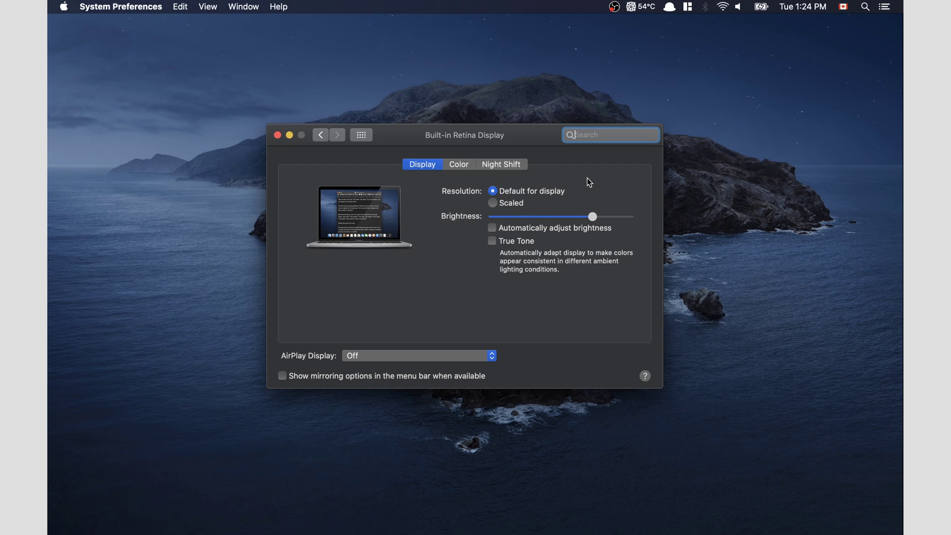
key(super+q)
- Launch i1Profiler from the launcher search
key(alt+space)
text(i)
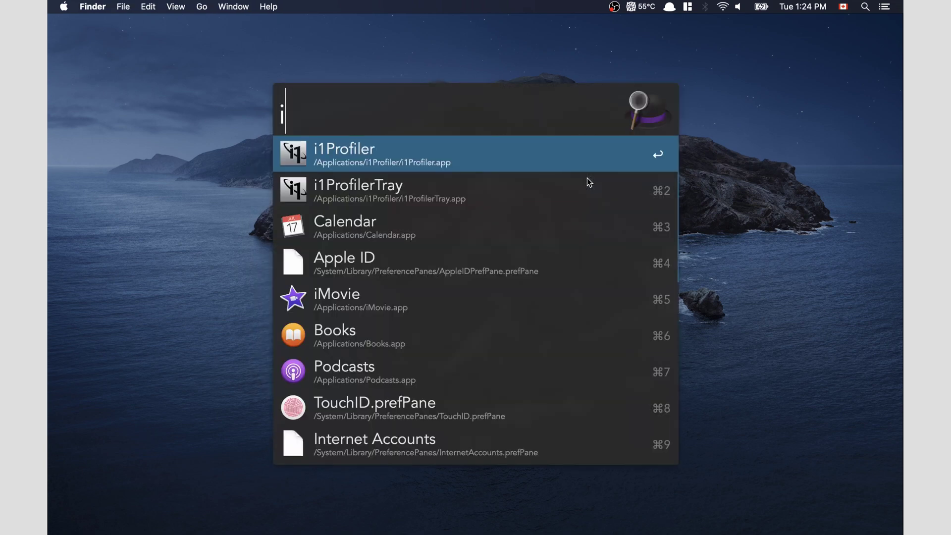
key(Return)
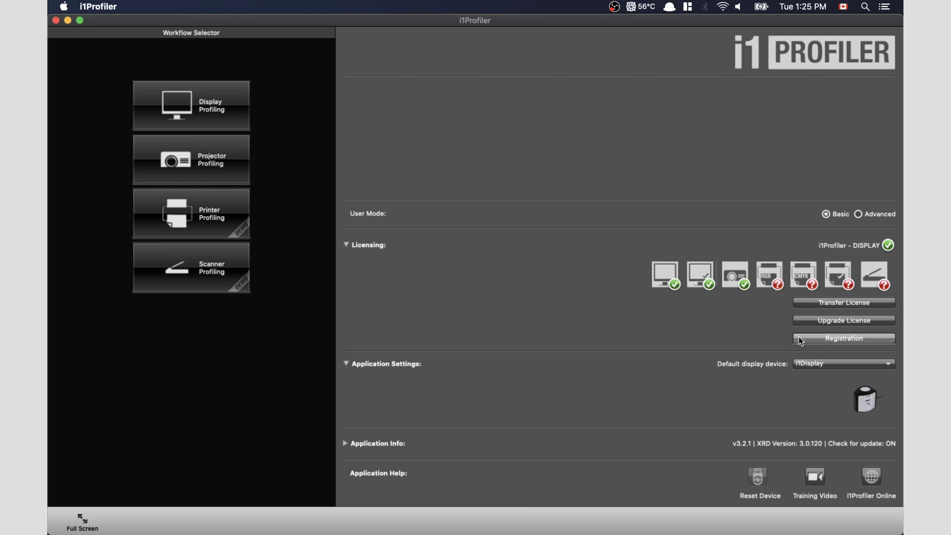
- Keep i1Display as default device after trying i1Pro 2 and i1Pro 3; choose Advanced user mode
click(808, 365)
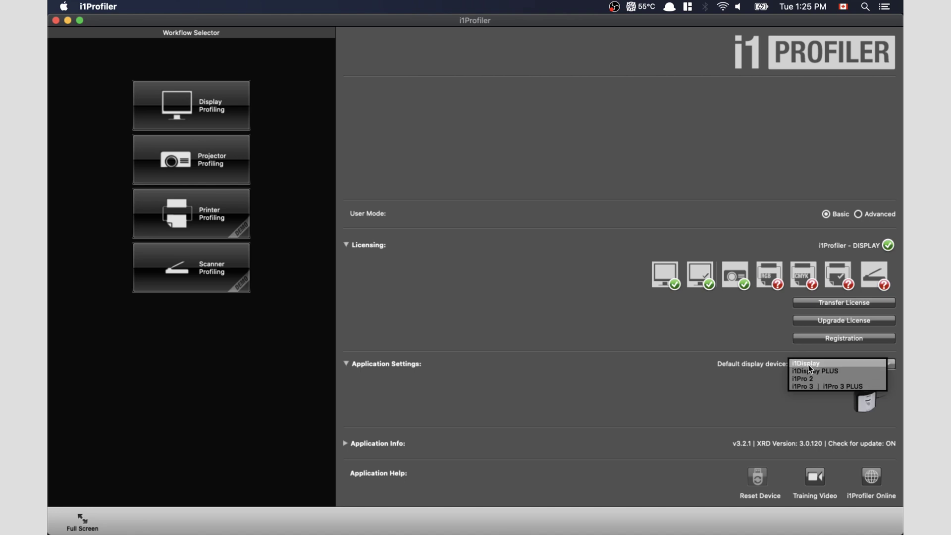
click(813, 379)
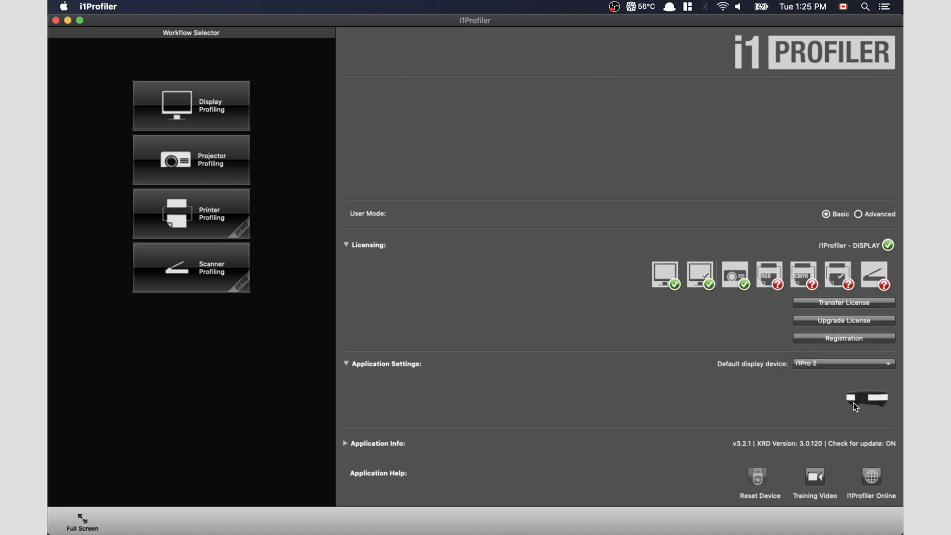
click(834, 366)
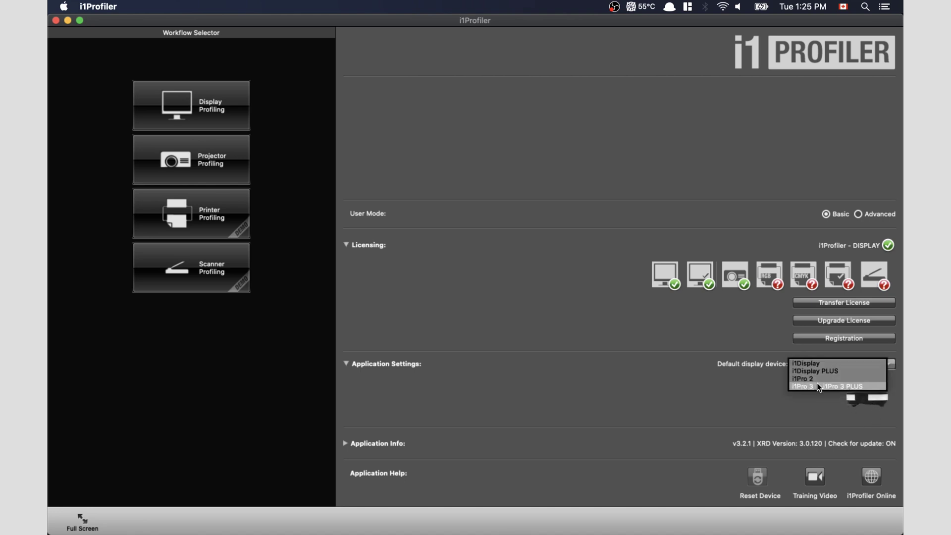
click(817, 386)
click(828, 364)
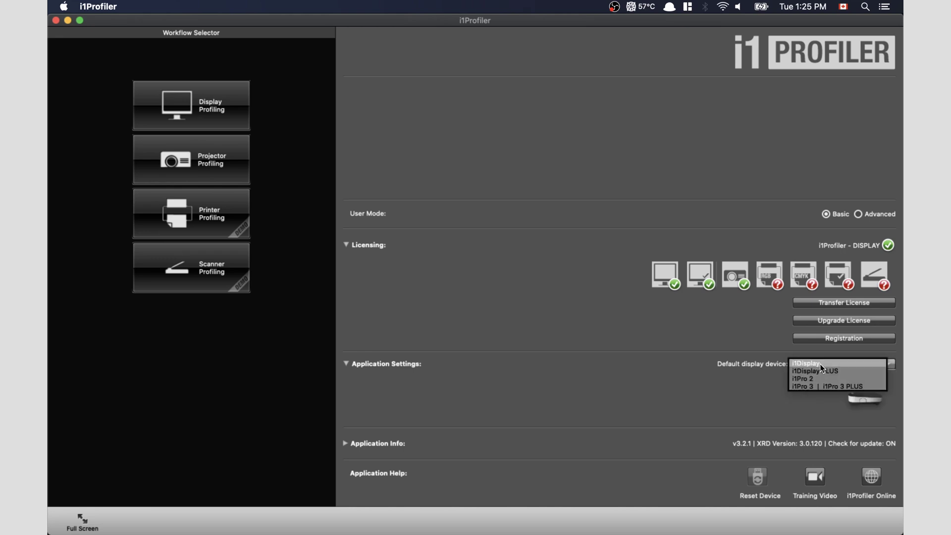
click(821, 365)
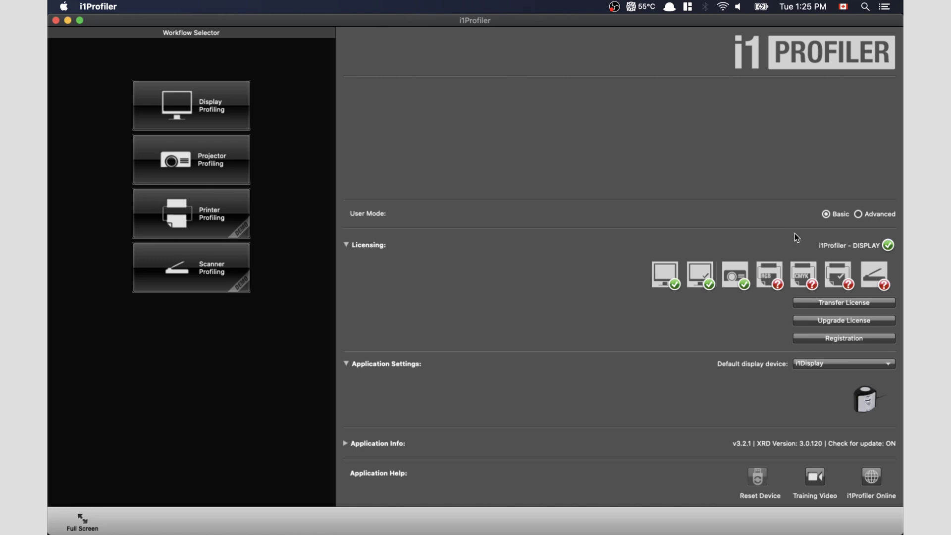
click(866, 217)
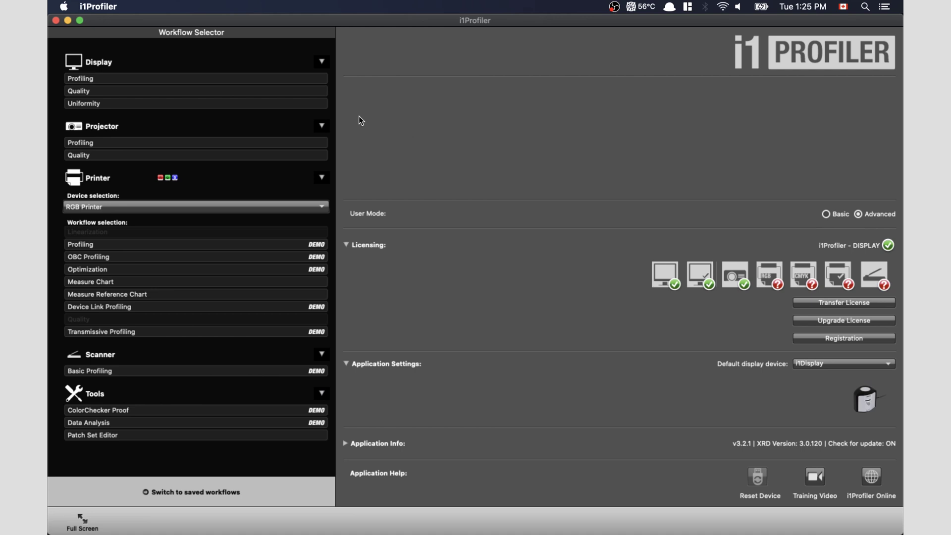
- Target CIE Illuminant D65 white point and 100 cd/m² luminance for display profiling, then continue
click(153, 79)
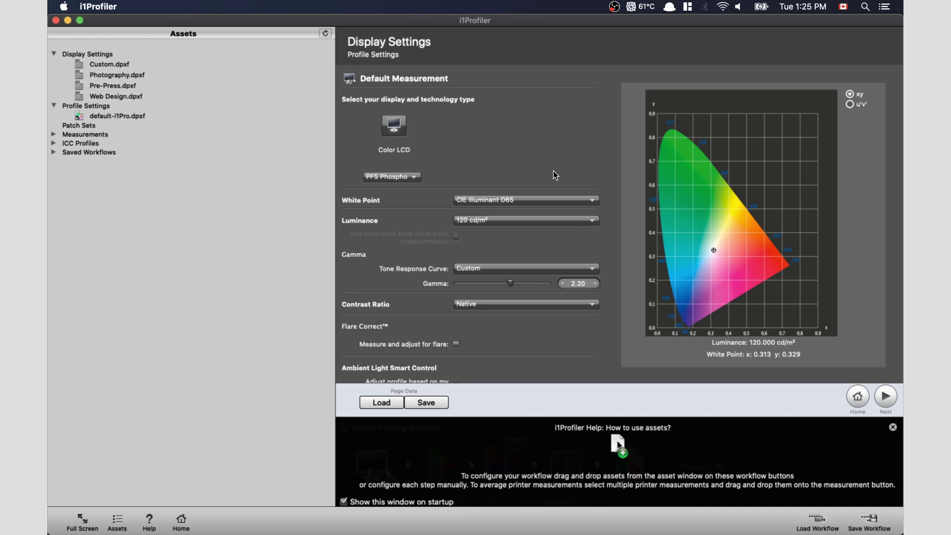
click(526, 201)
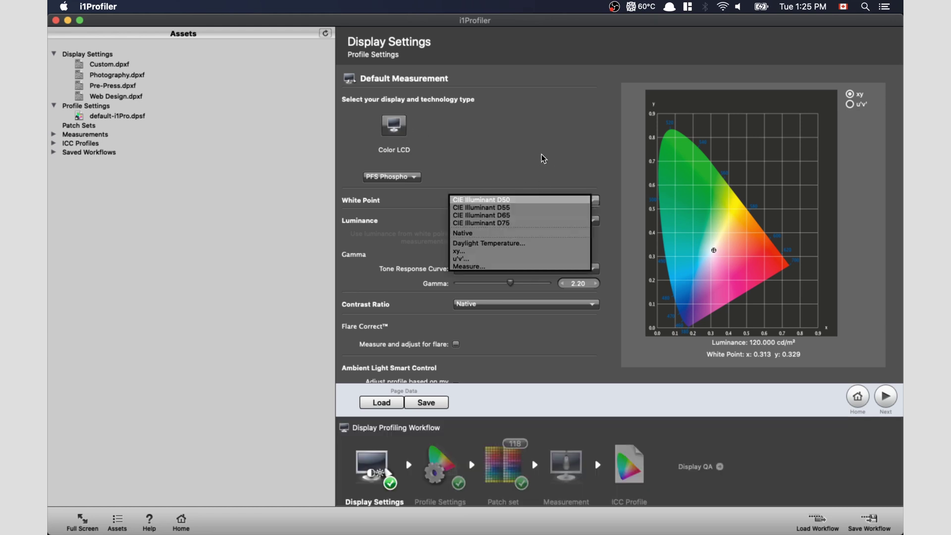
click(515, 215)
click(500, 220)
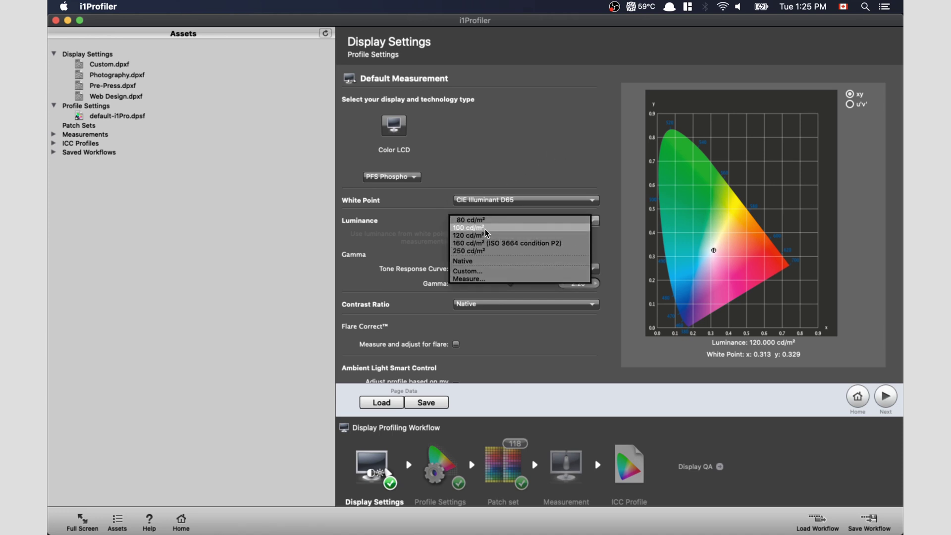
click(486, 228)
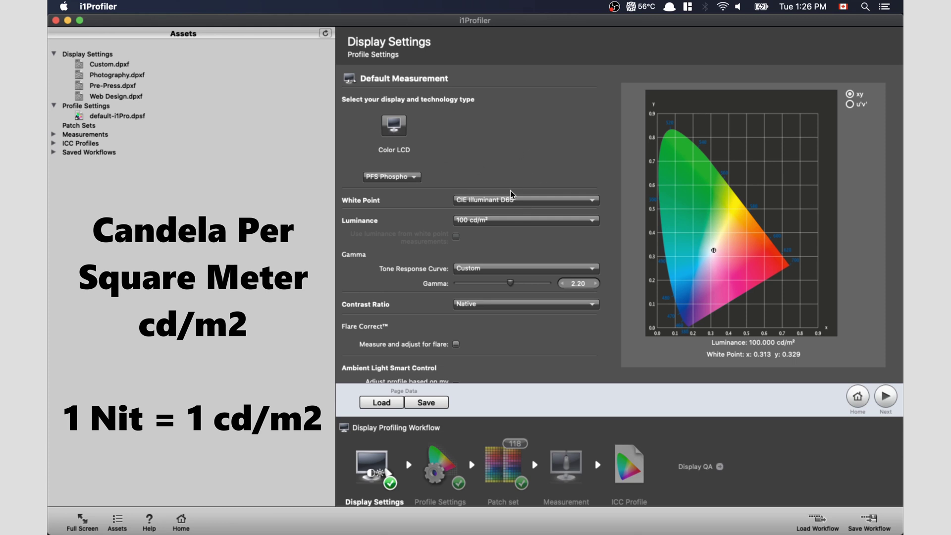
click(482, 221)
click(483, 229)
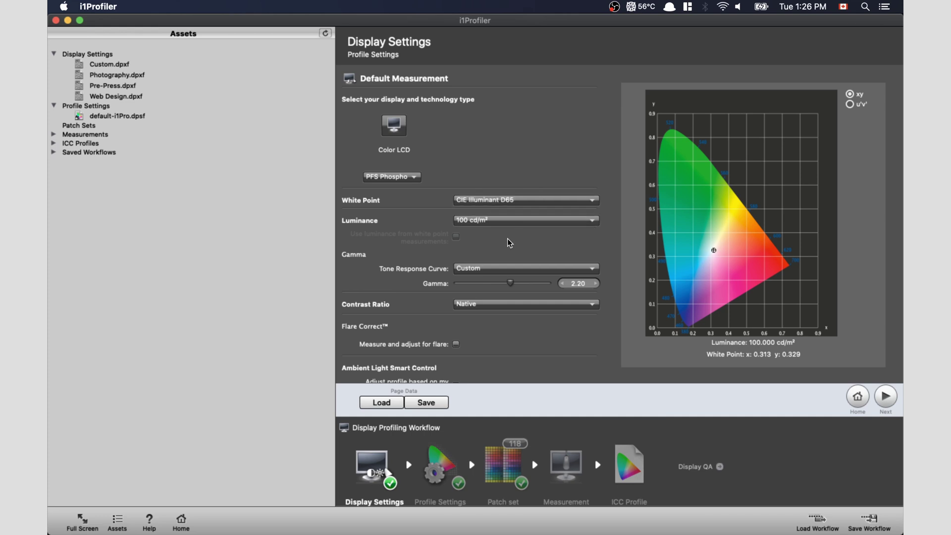
scroll(510, 243, down, 1)
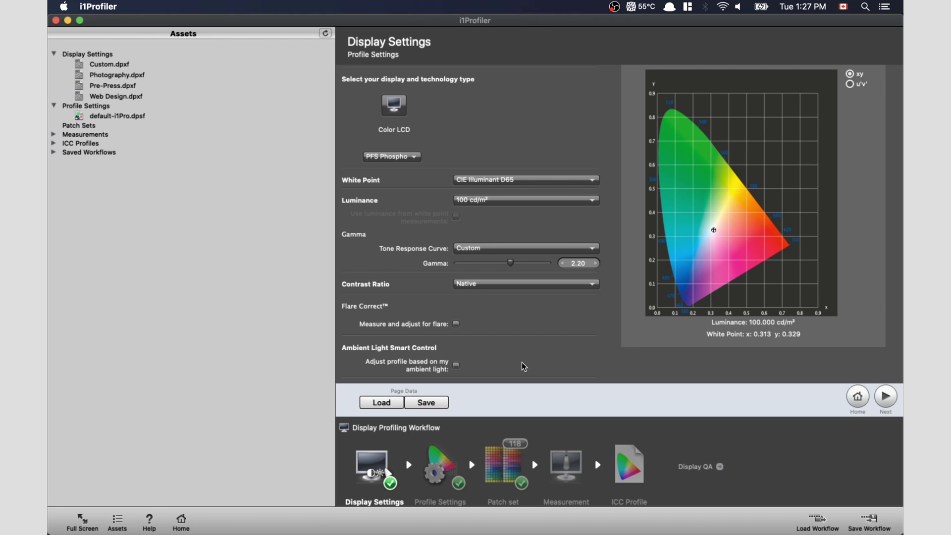
click(886, 396)
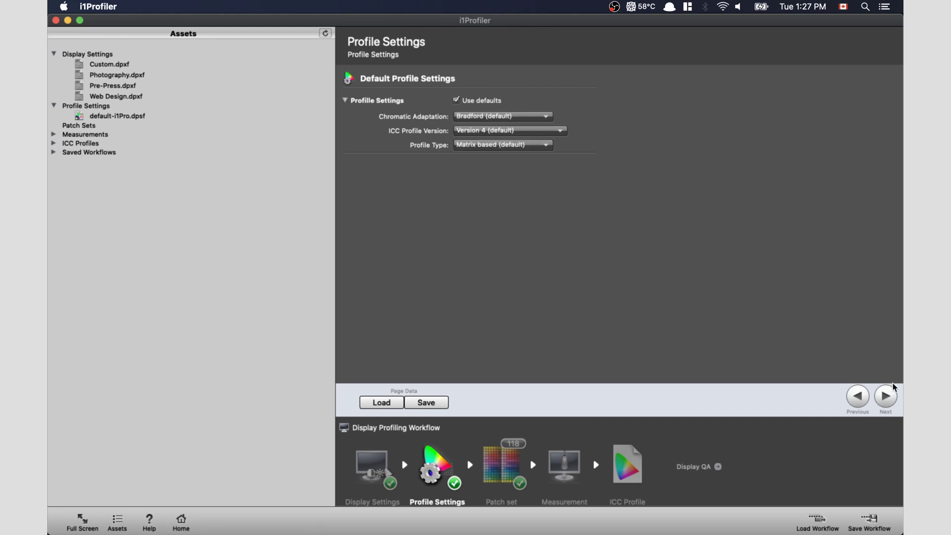
- Choose the Large 461-patch set and advance to the Measurement step
click(890, 399)
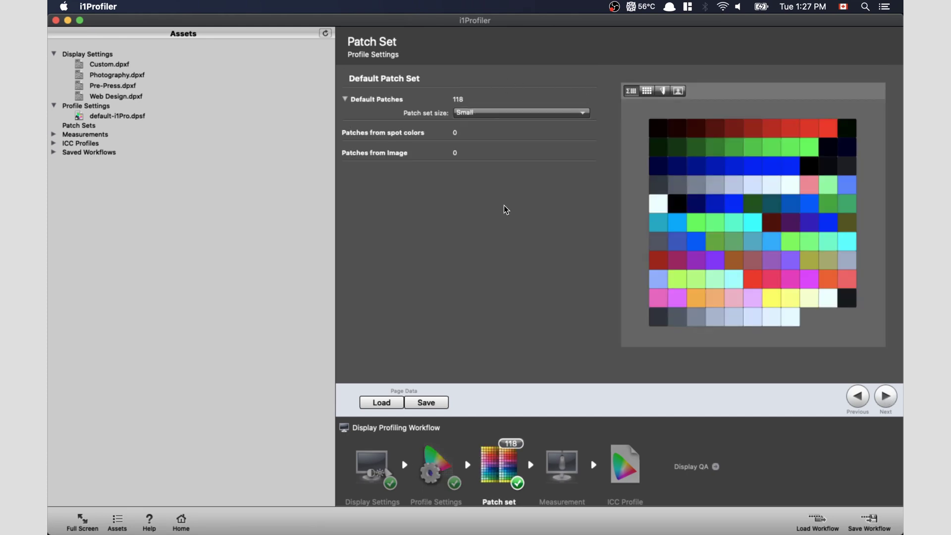
click(503, 113)
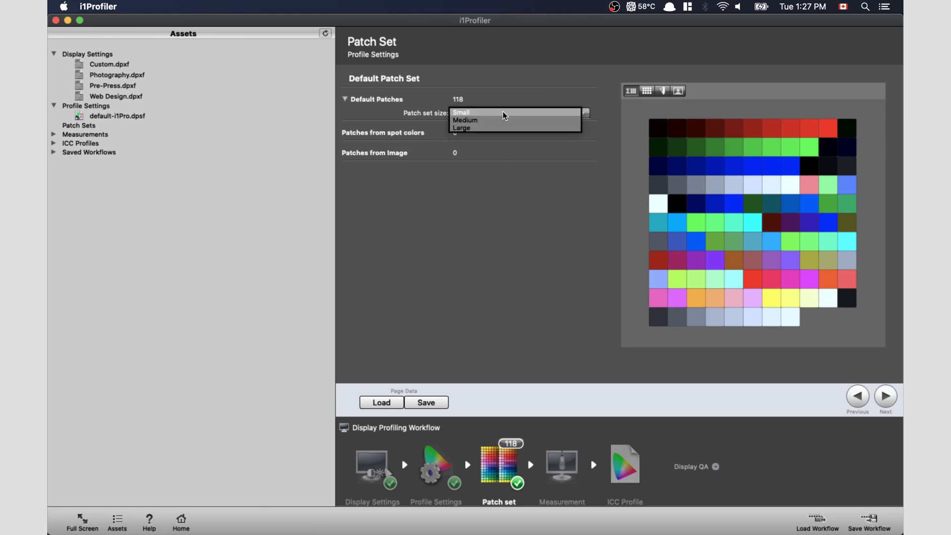
click(487, 128)
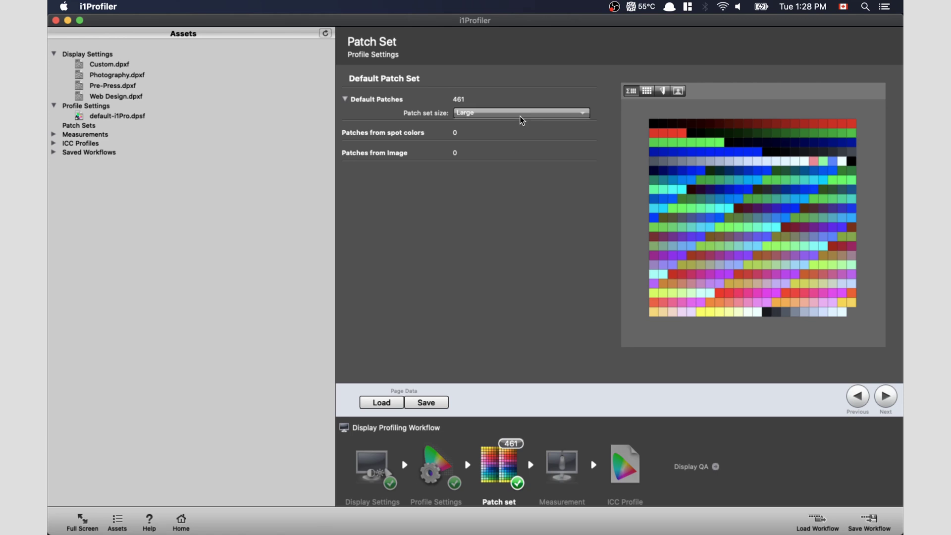
click(887, 397)
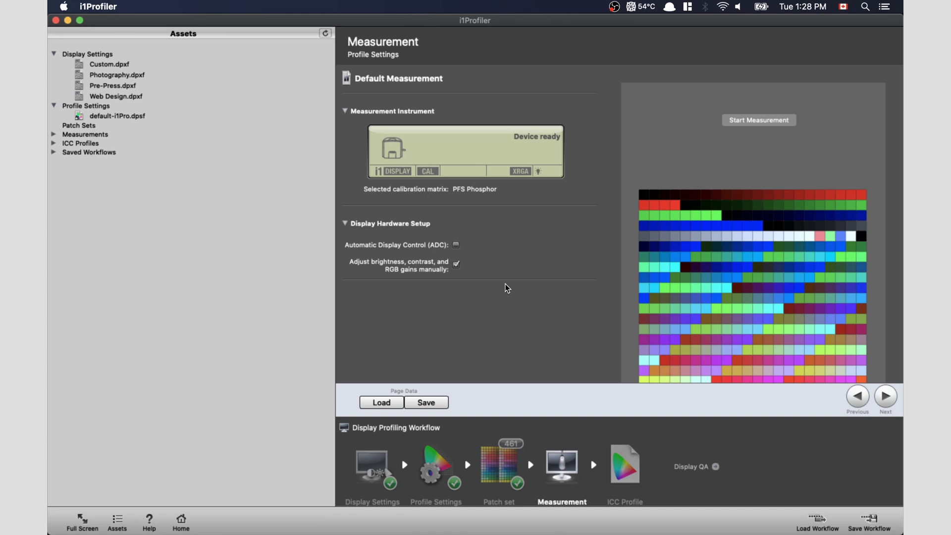
- Start measurement to launch the Profile My Display brightness adjustment routine
click(743, 121)
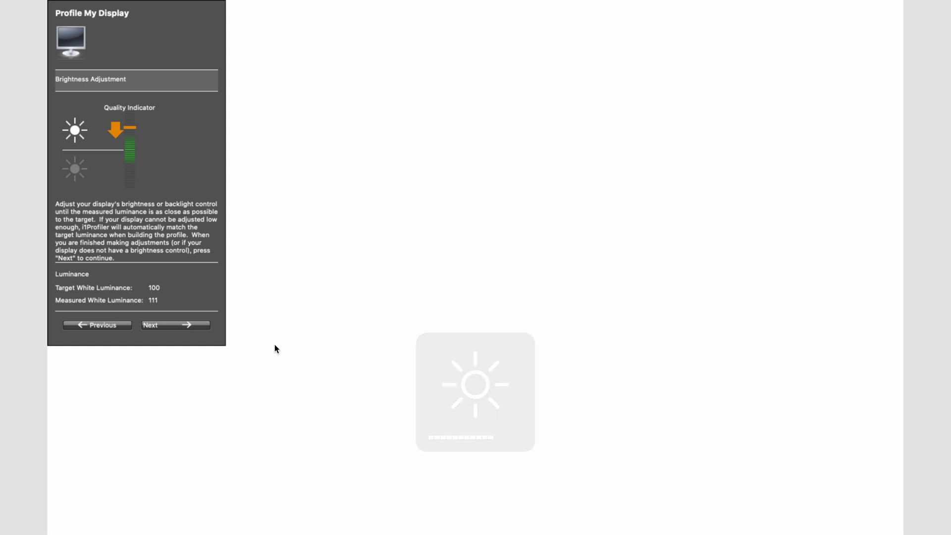
key(XF86MonBrightnessDown)
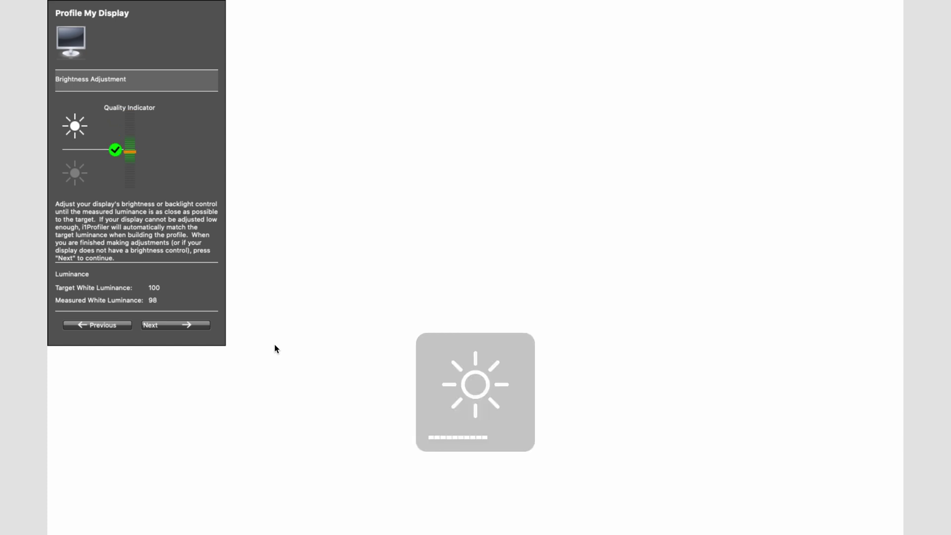
- Adjust screen brightness until white luminance reads 98 against 100, with brightness settings opened alongside
key(XF86MonBrightnessUp)
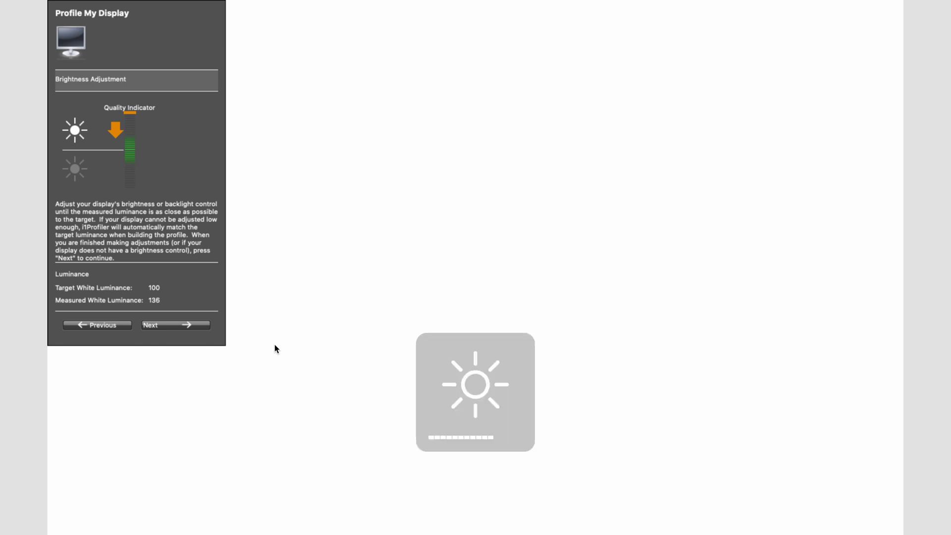
key(alt+XF86MonBrightnessDown)
drag(528, 143, 773, 291)
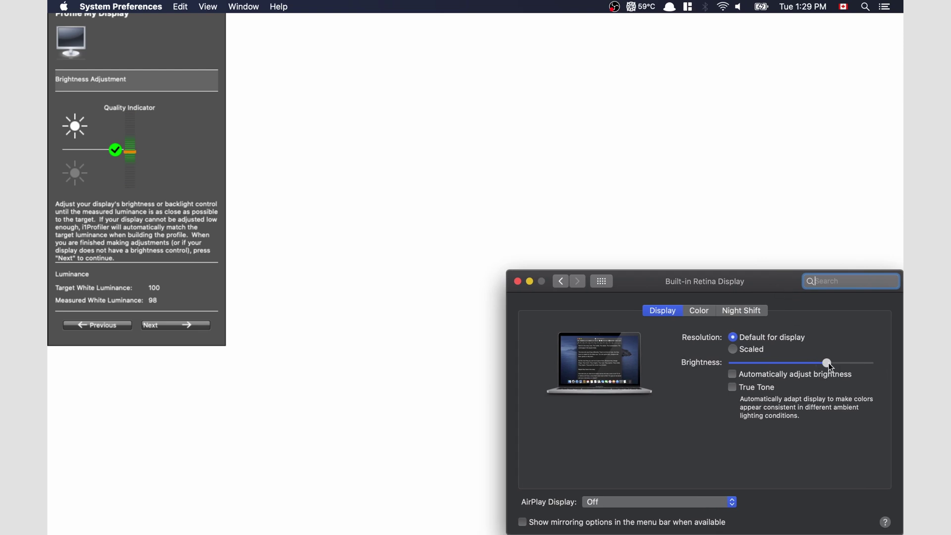
- Nudge the built-in display's brightness slider slightly higher and move the settings window lower
drag(829, 364, 830, 364)
drag(726, 286, 757, 324)
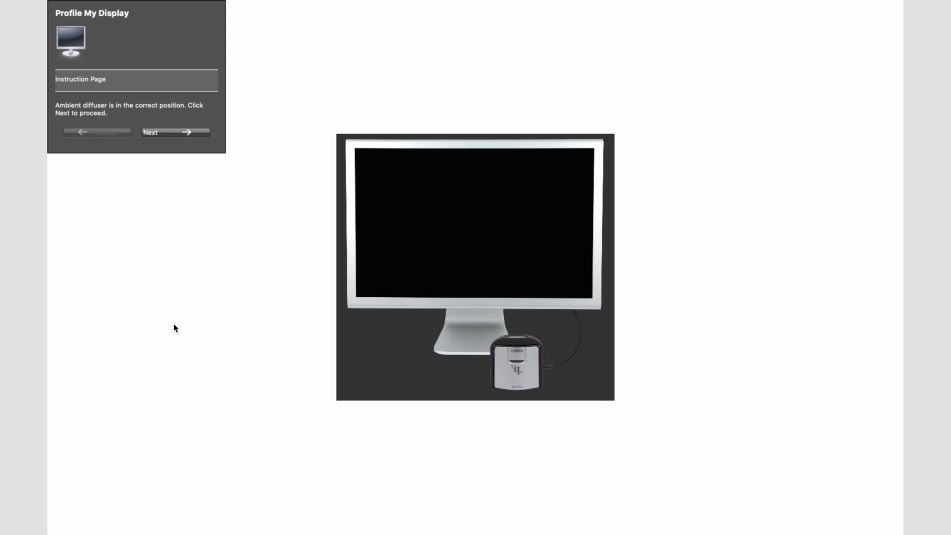
- Finish the patch measurement and advance to the ICC profile step
click(164, 132)
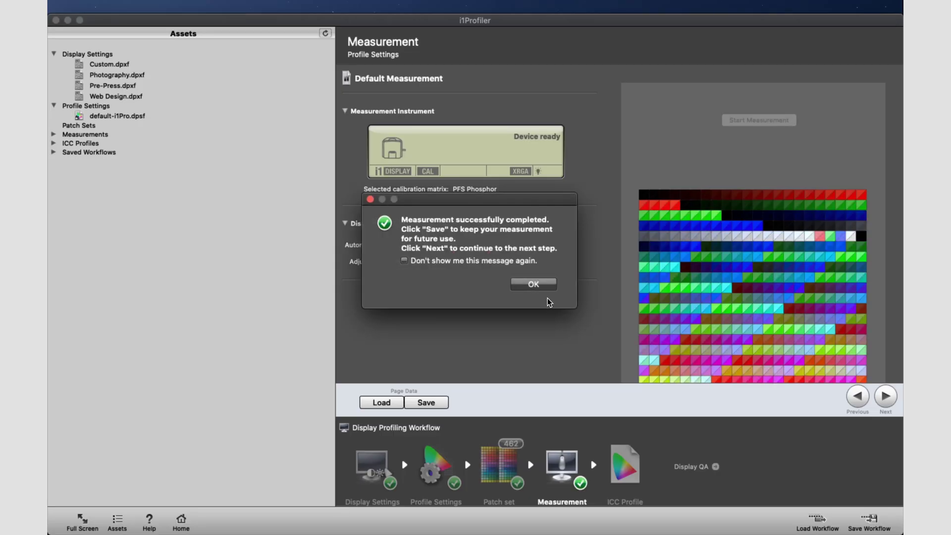
click(535, 285)
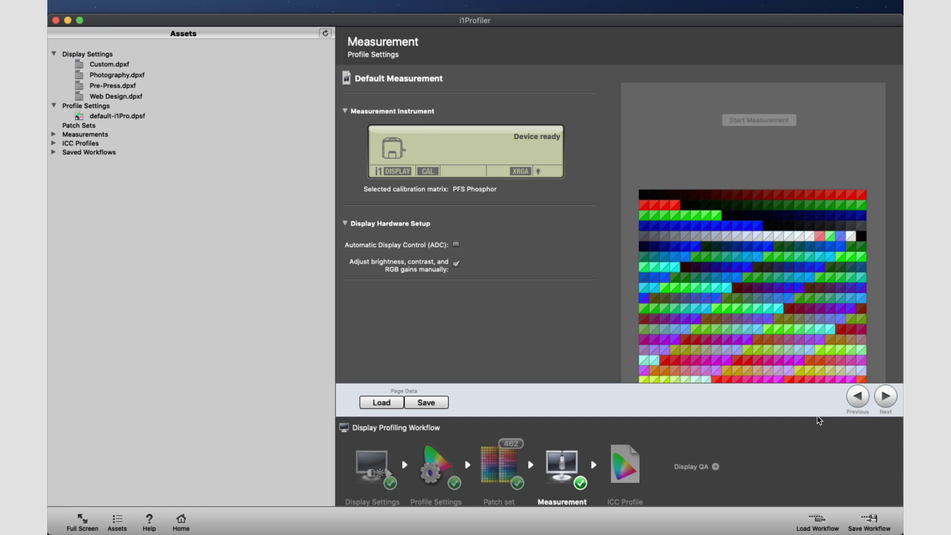
click(888, 396)
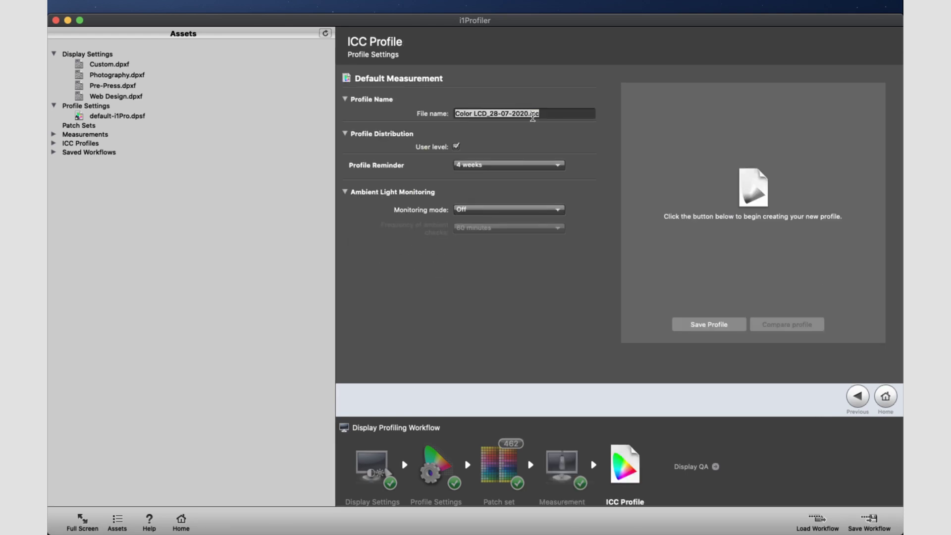
- Save the Color LCD_28-07-2020.icc profile with a 4-week profile reminder
click(492, 131)
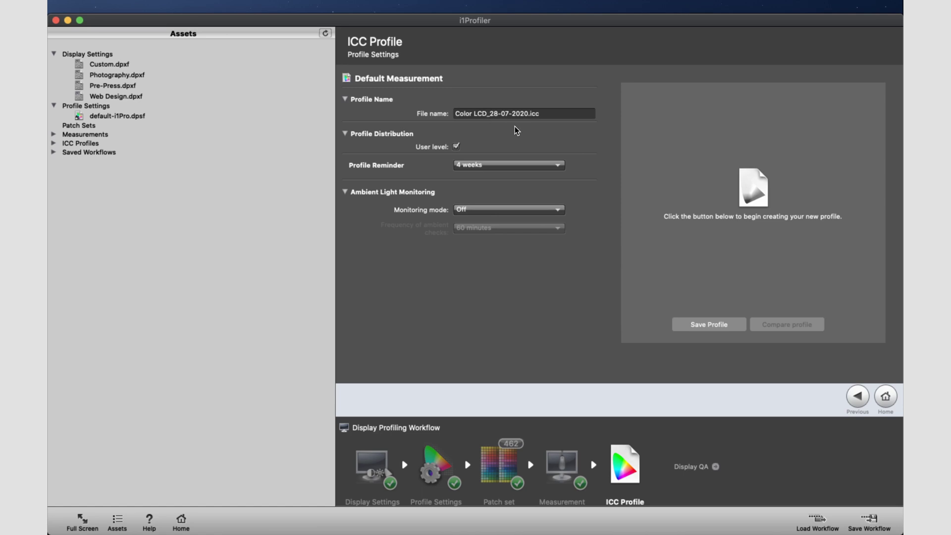
click(498, 164)
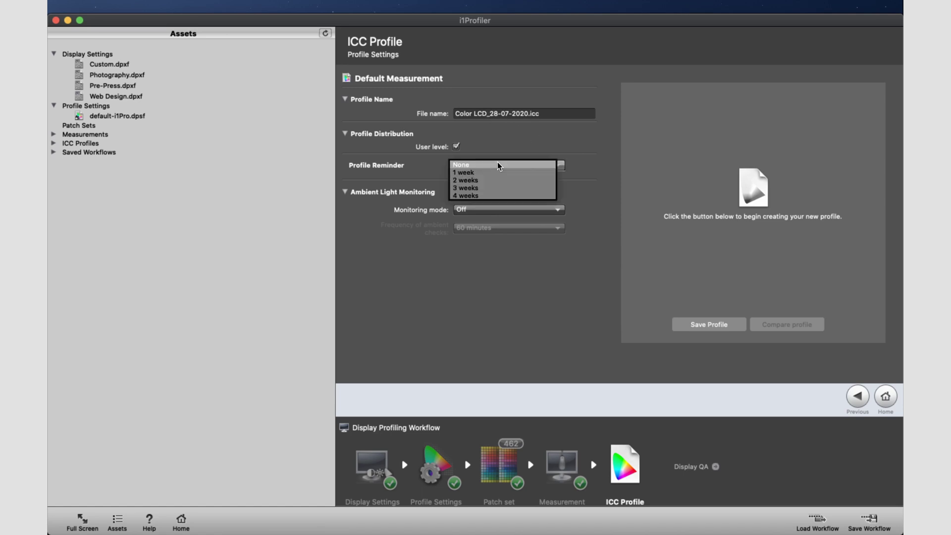
click(480, 195)
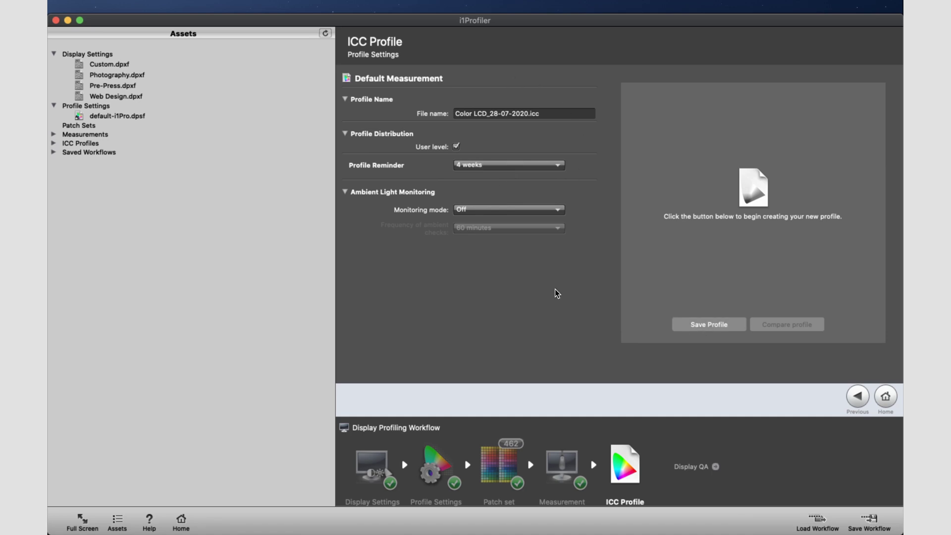
click(728, 325)
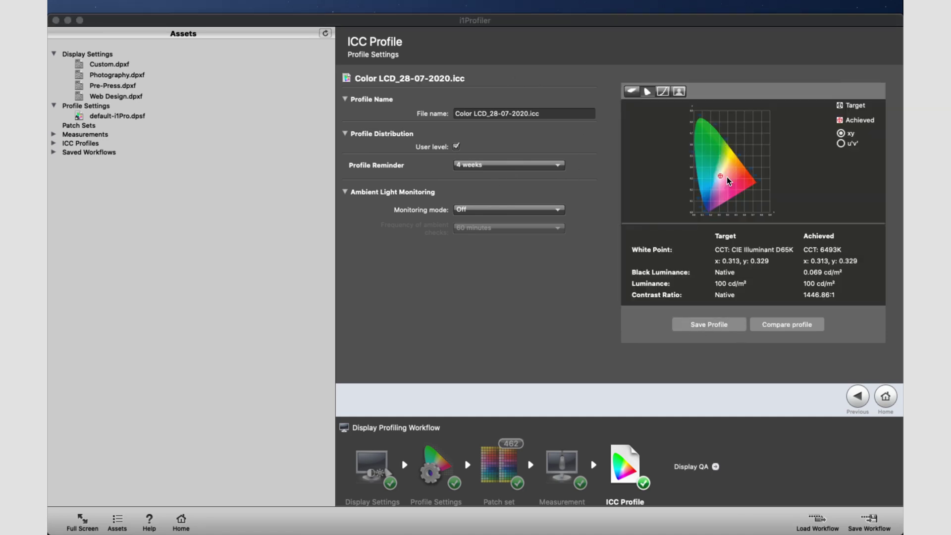
- Compare the sample image before and after profiling, then return to the home screen
click(614, 161)
click(678, 91)
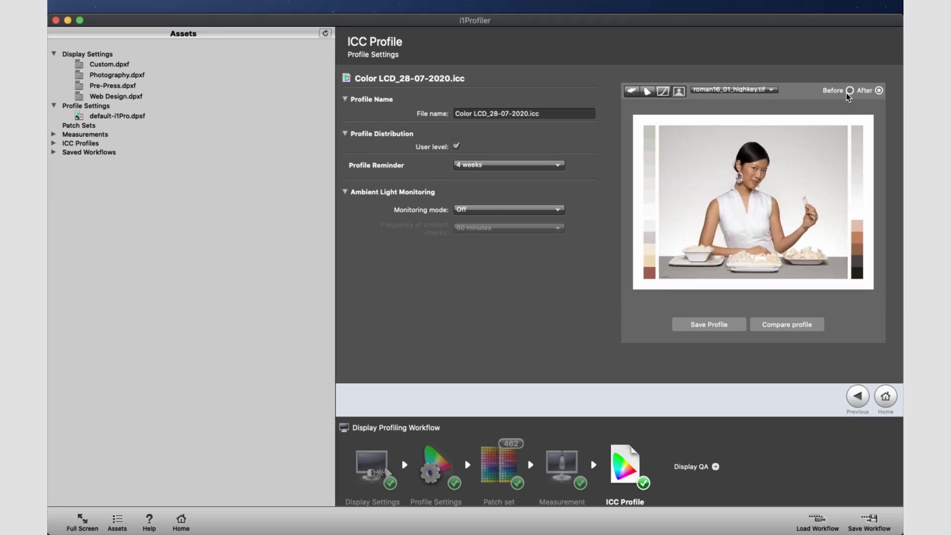
click(849, 92)
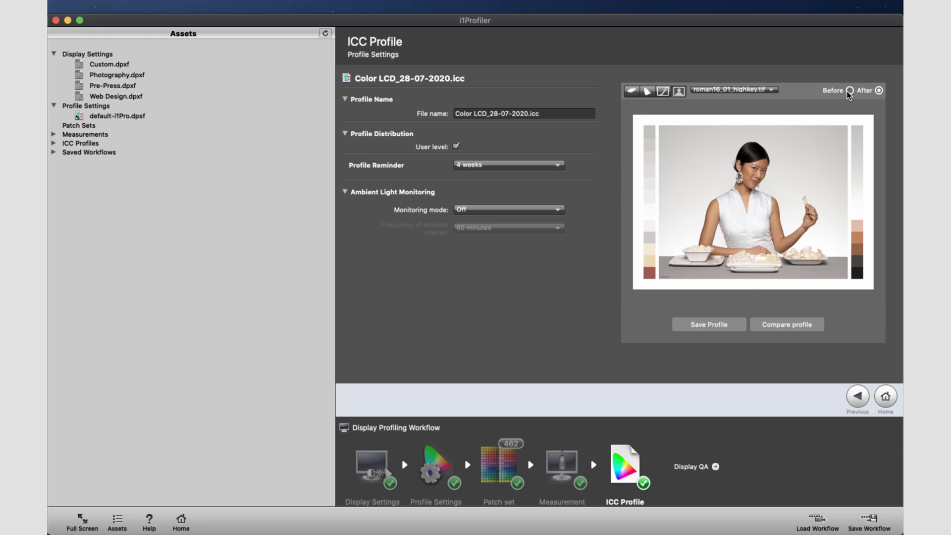
click(713, 325)
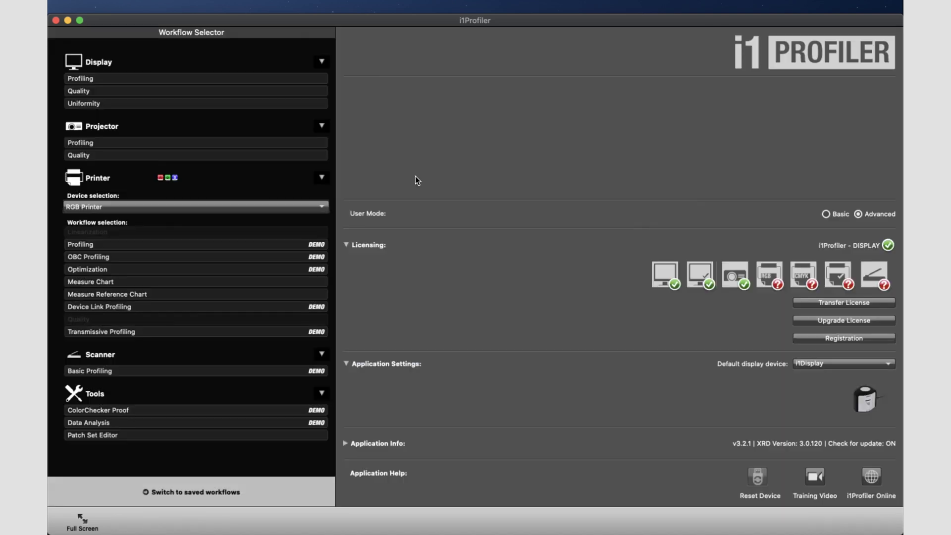